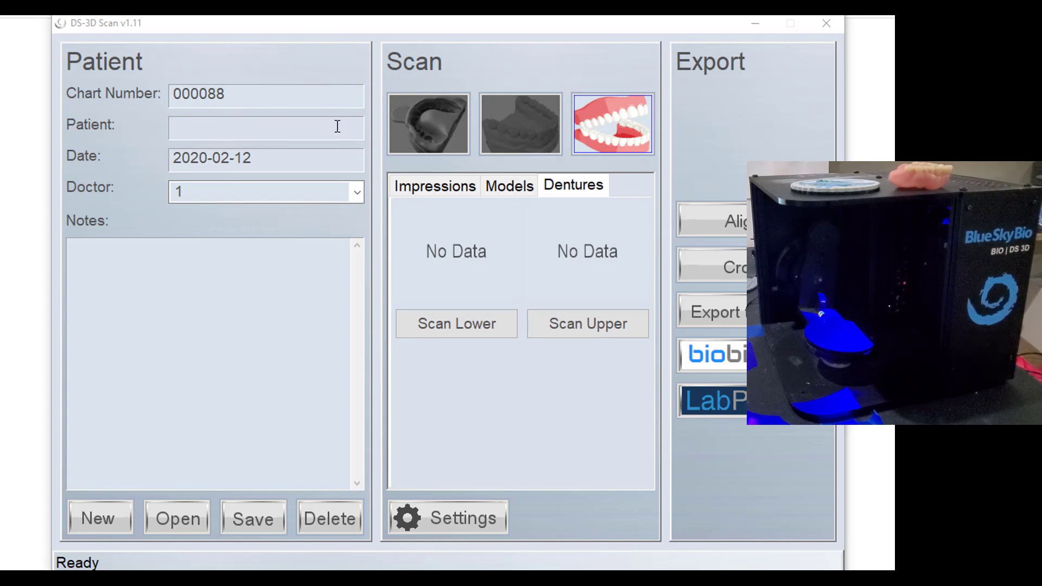
# Enter the patient's full name in the Patient field of the new chart.
pyautogui.click(257, 129)
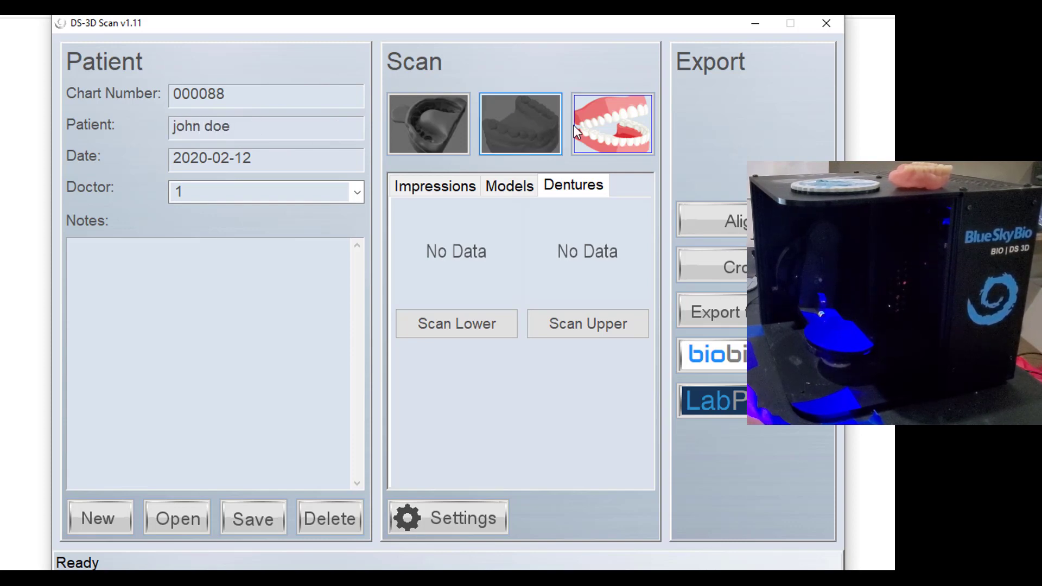
# Choose the Dentures scan type and launch the Scan Upper Denture wizard.
pyautogui.click(623, 121)
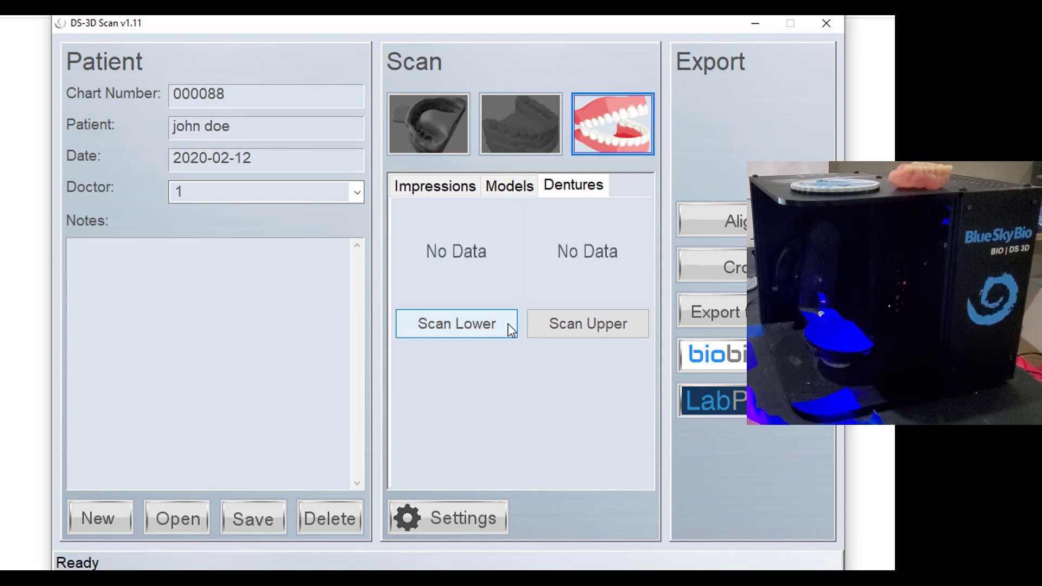
pyautogui.click(583, 327)
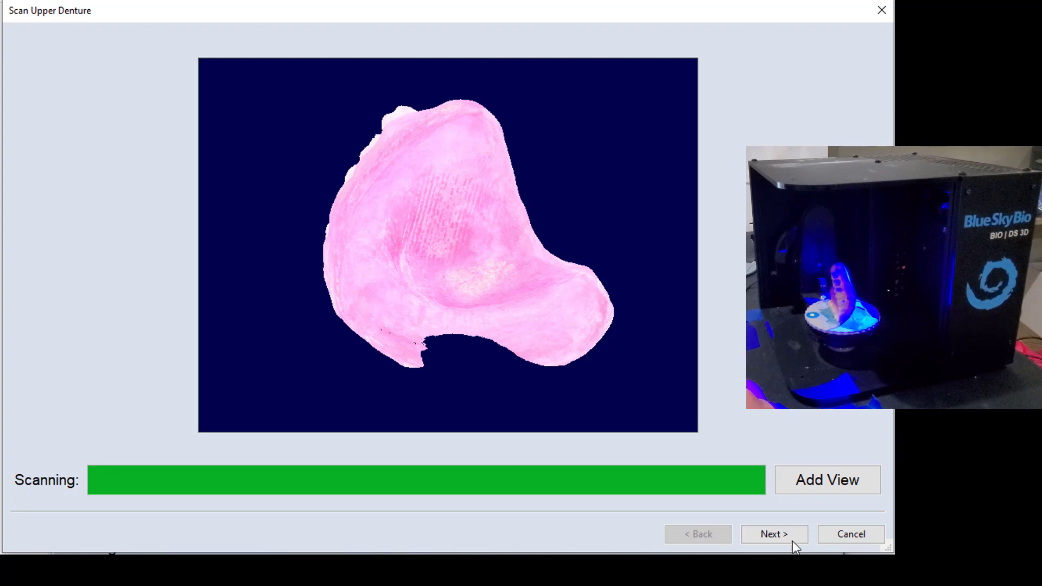
# Rotate and zoom the first upper denture scan to check its coverage.
pyautogui.moveTo(673, 413); pyautogui.dragTo(550, 266)
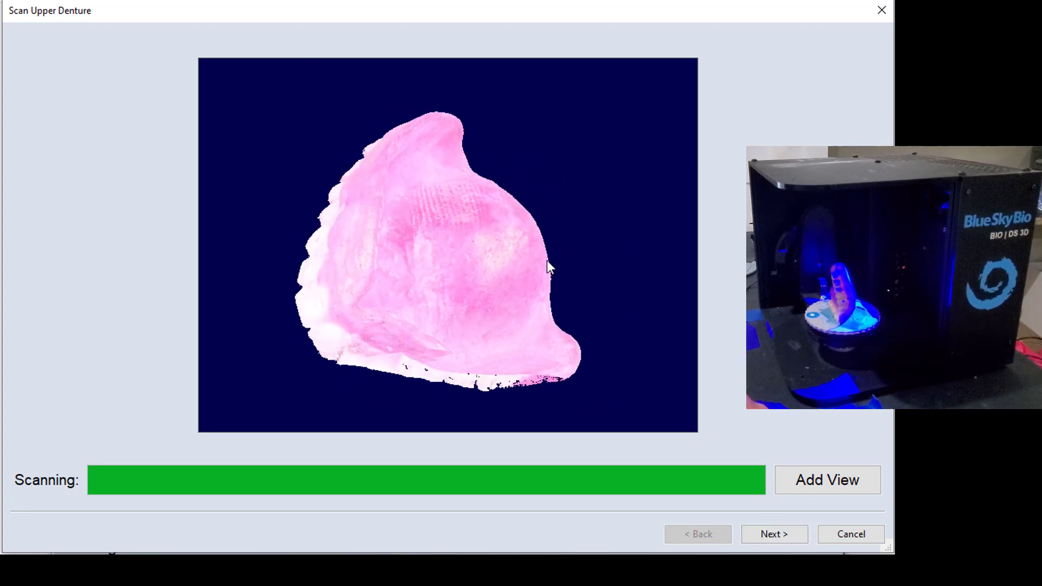
pyautogui.moveTo(363, 322); pyautogui.dragTo(527, 298)
pyautogui.scroll(5, 527, 297)
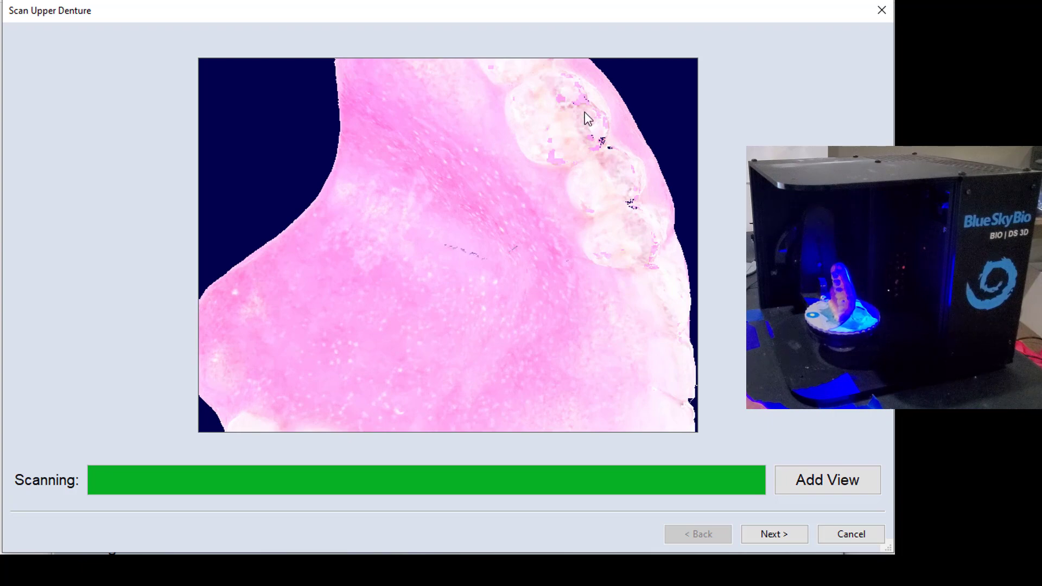
pyautogui.scroll(-6, 527, 275)
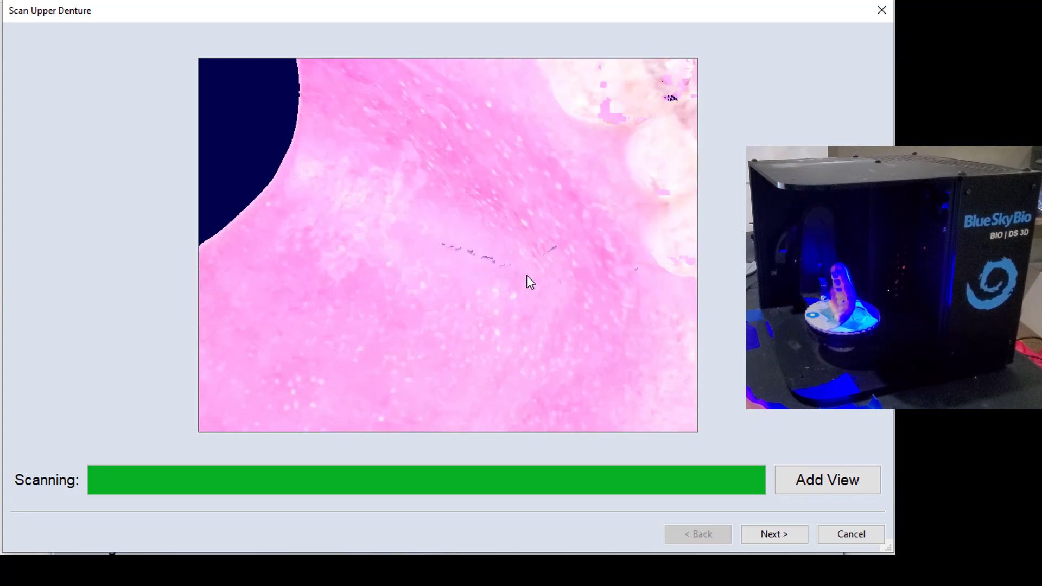
pyautogui.moveTo(598, 357); pyautogui.dragTo(630, 374)
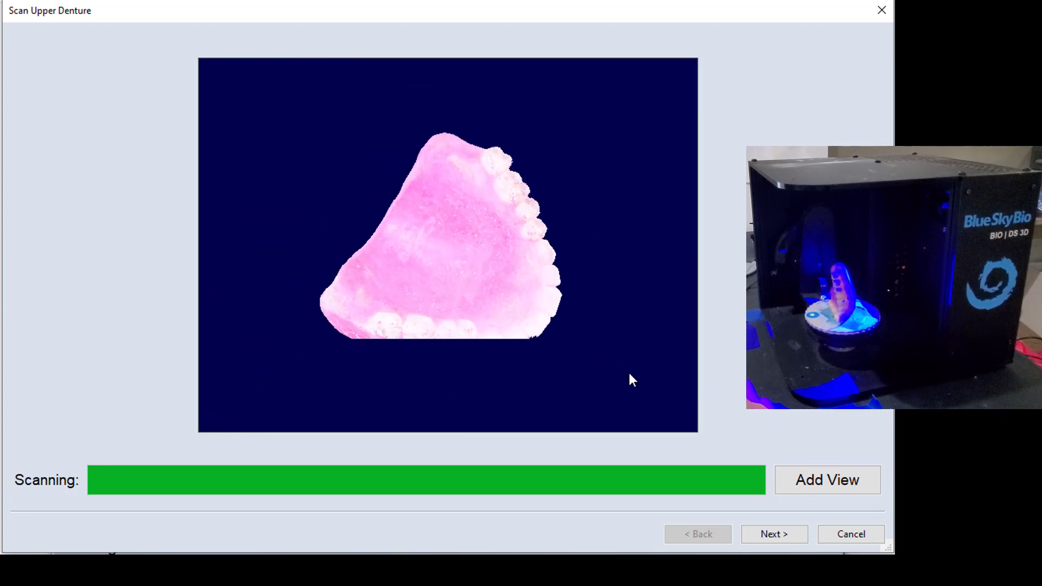
# Advance the wizard and flip the denture so its other side gets scanned.
pyautogui.click(789, 537)
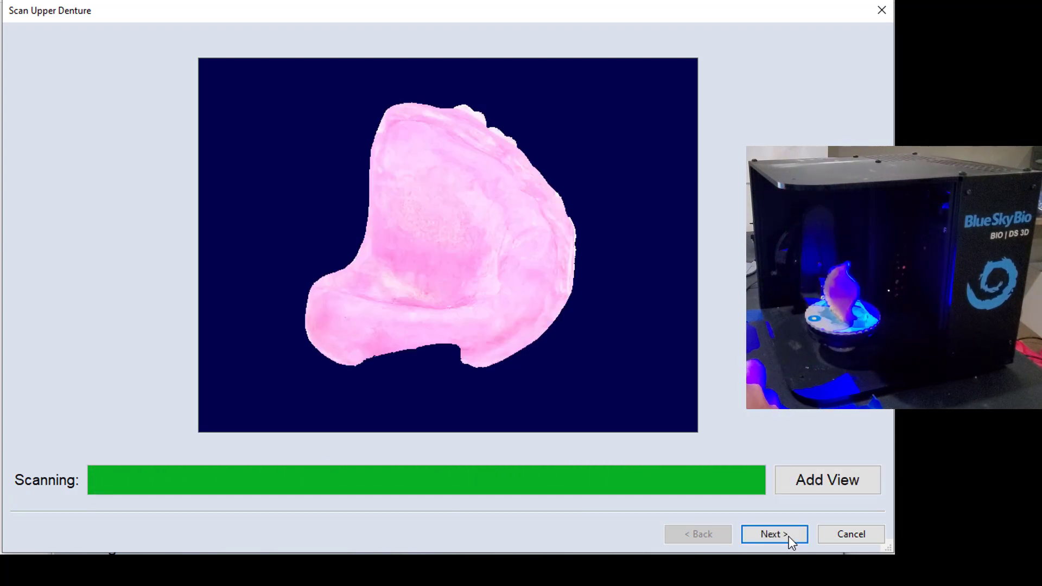
# Inspect the second scan from several angles, then start Auto-align of both scans.
pyautogui.moveTo(542, 428); pyautogui.dragTo(451, 348)
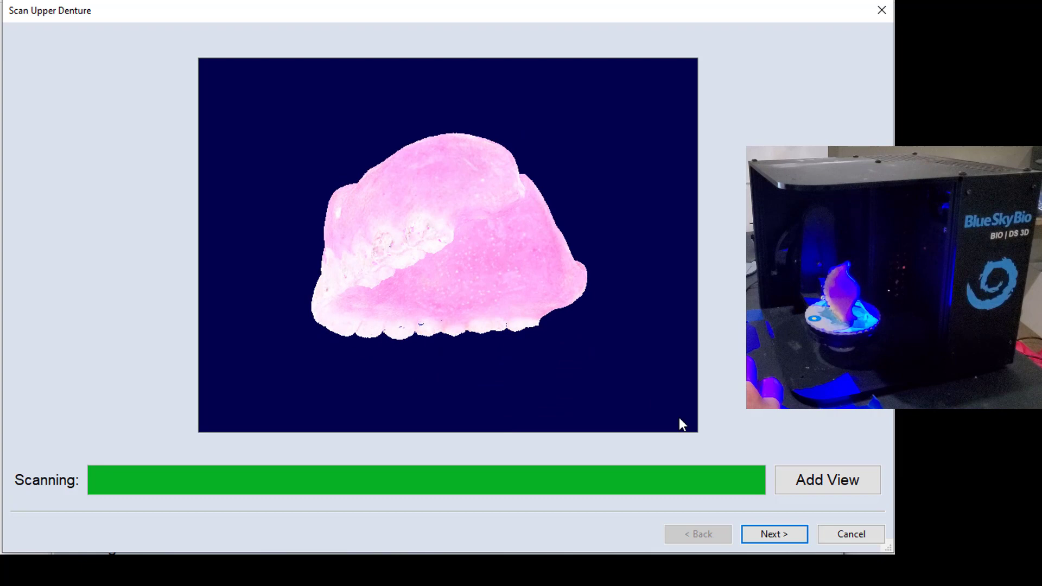
pyautogui.moveTo(594, 355); pyautogui.dragTo(592, 246)
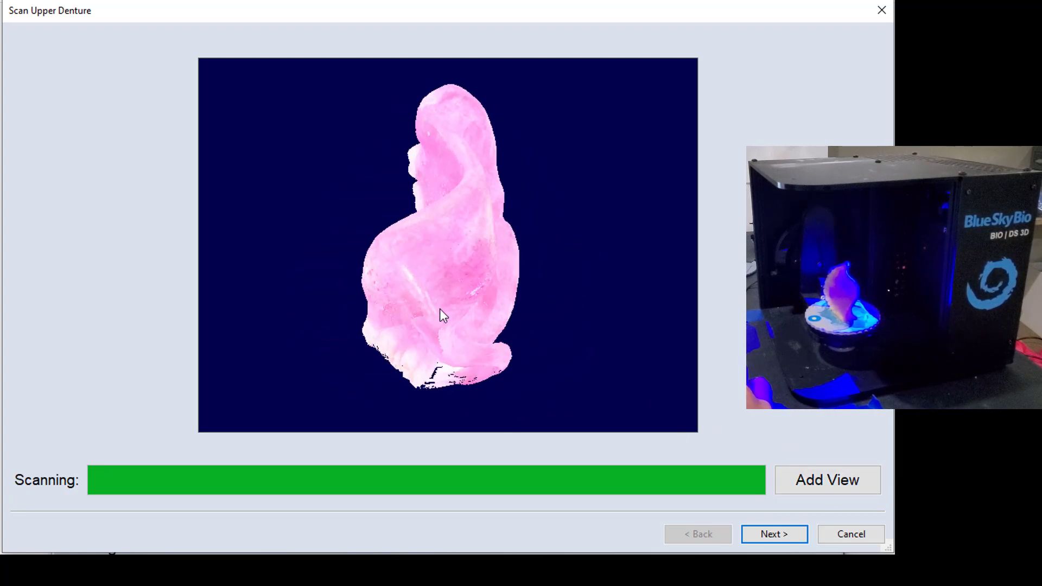
pyautogui.moveTo(444, 315); pyautogui.dragTo(477, 400)
pyautogui.moveTo(605, 398); pyautogui.dragTo(500, 272)
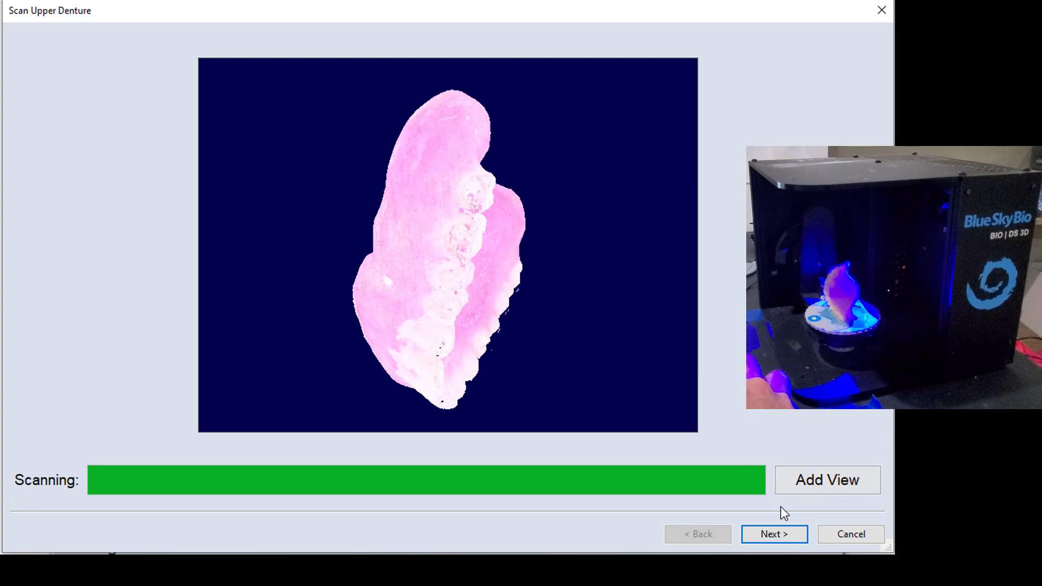
pyautogui.click(787, 535)
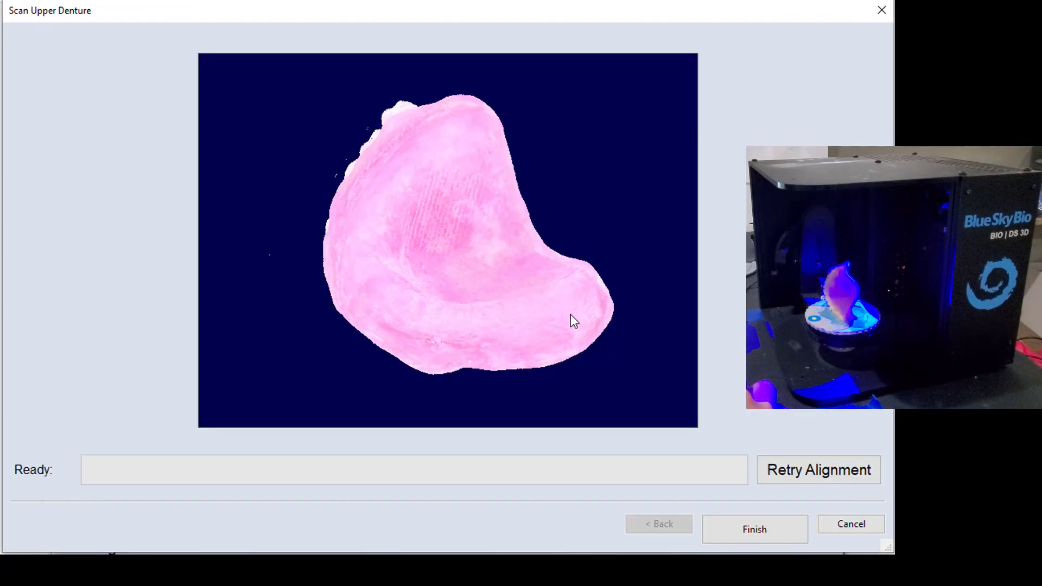
# Orbit the merged upper denture model to inspect the alignment from different sides.
pyautogui.moveTo(571, 316); pyautogui.dragTo(523, 140)
pyautogui.moveTo(451, 274); pyautogui.dragTo(594, 217)
pyautogui.moveTo(602, 167); pyautogui.dragTo(504, 274)
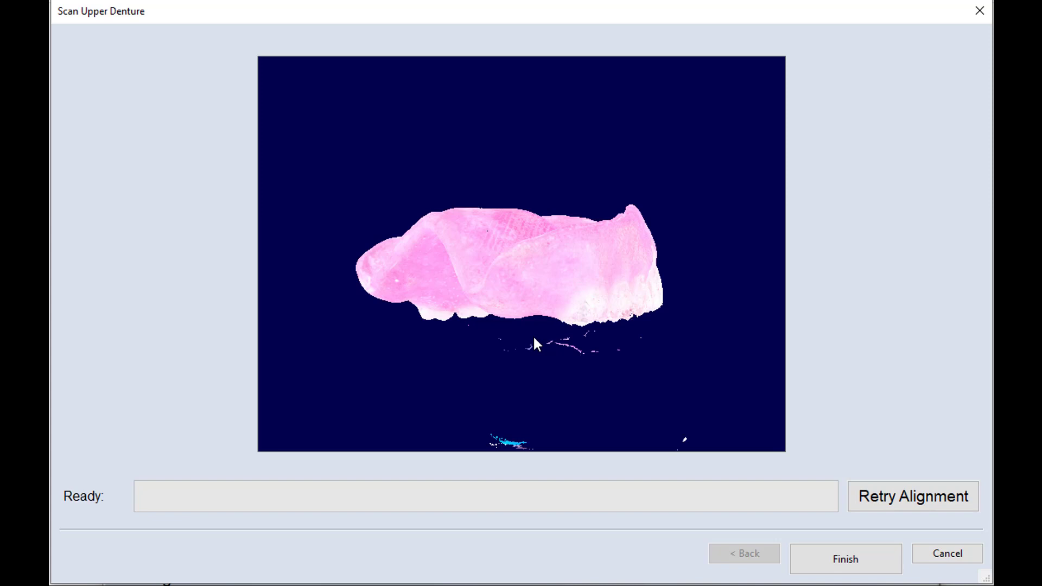
# Check the aligned model once more and finish the wizard, saving it to the Dentures record.
pyautogui.moveTo(516, 223); pyautogui.dragTo(547, 179)
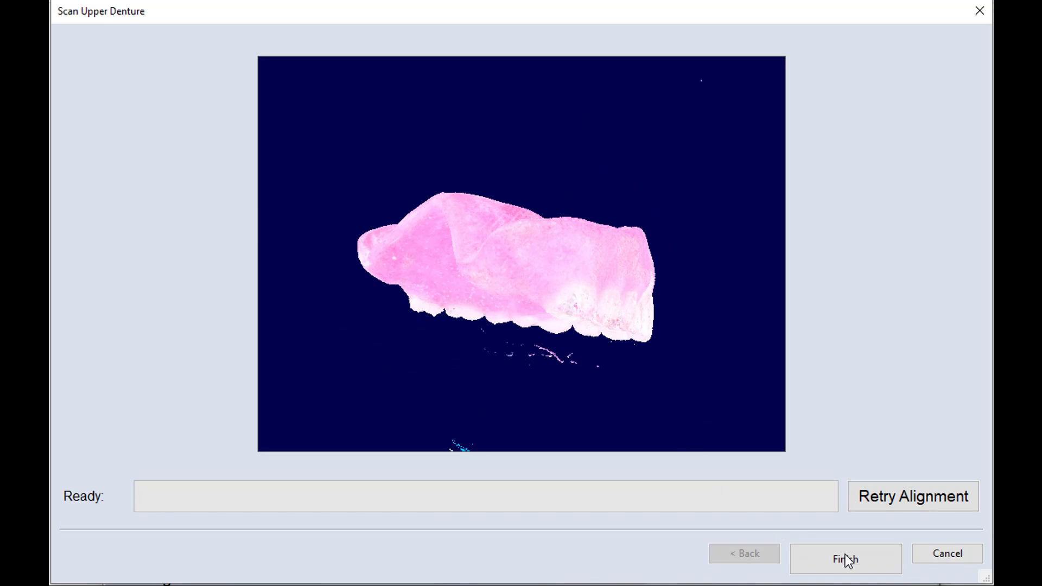
pyautogui.click(867, 569)
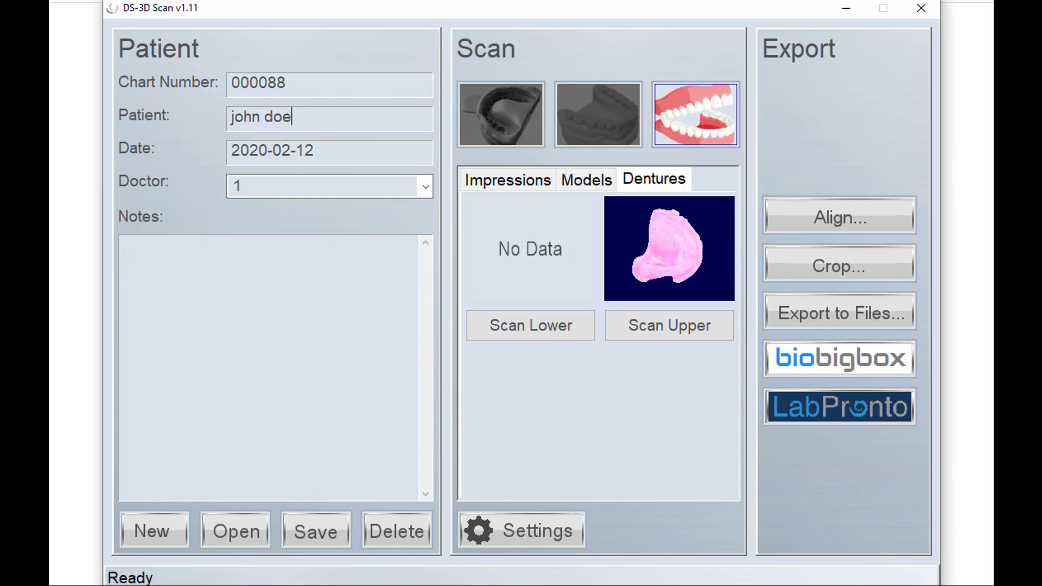
# Lasso-select the upper denture and crop away the stray fragment below it.
pyautogui.click(862, 267)
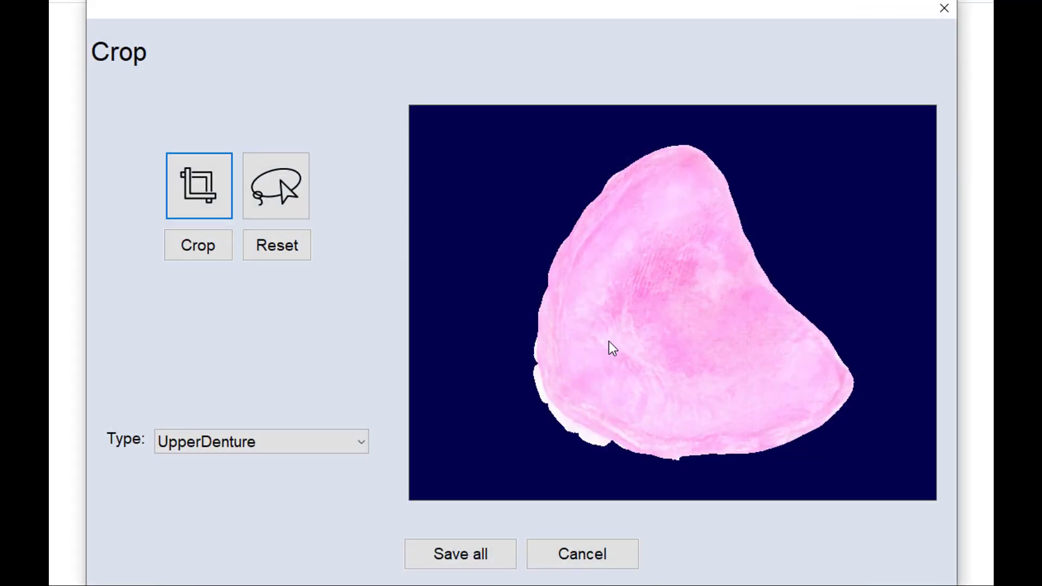
pyautogui.moveTo(609, 342); pyautogui.dragTo(702, 391)
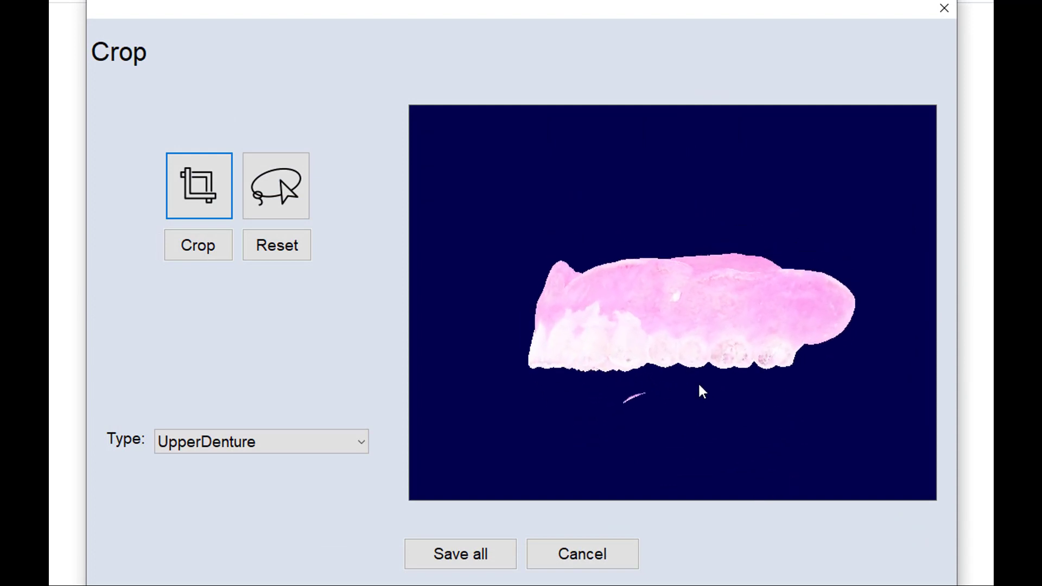
pyautogui.click(287, 184)
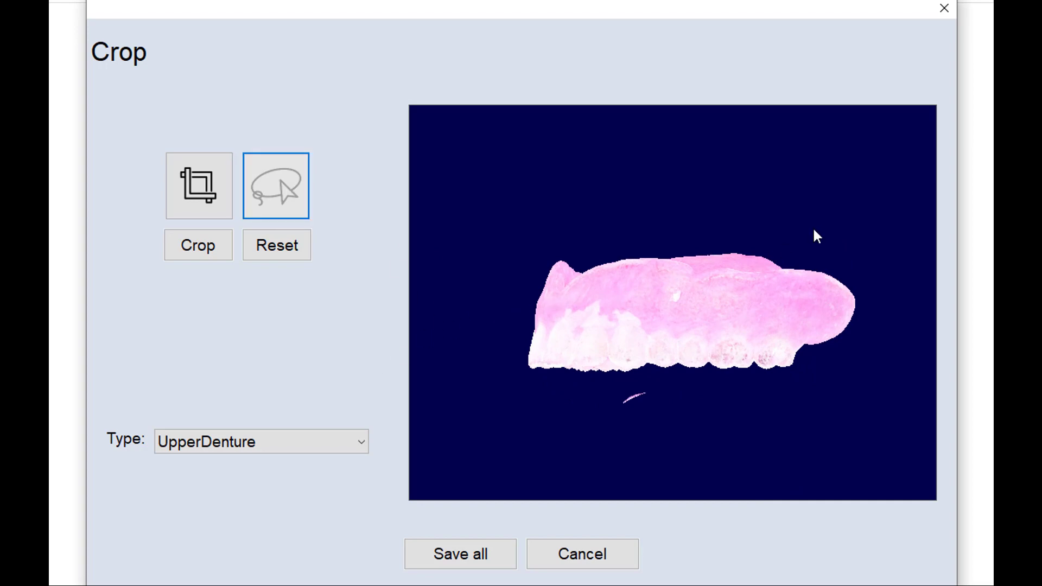
pyautogui.moveTo(668, 205)
pyautogui.mouseDown()
pyautogui.moveTo(596, 215)
pyautogui.moveTo(531, 252)
pyautogui.mouseUp()
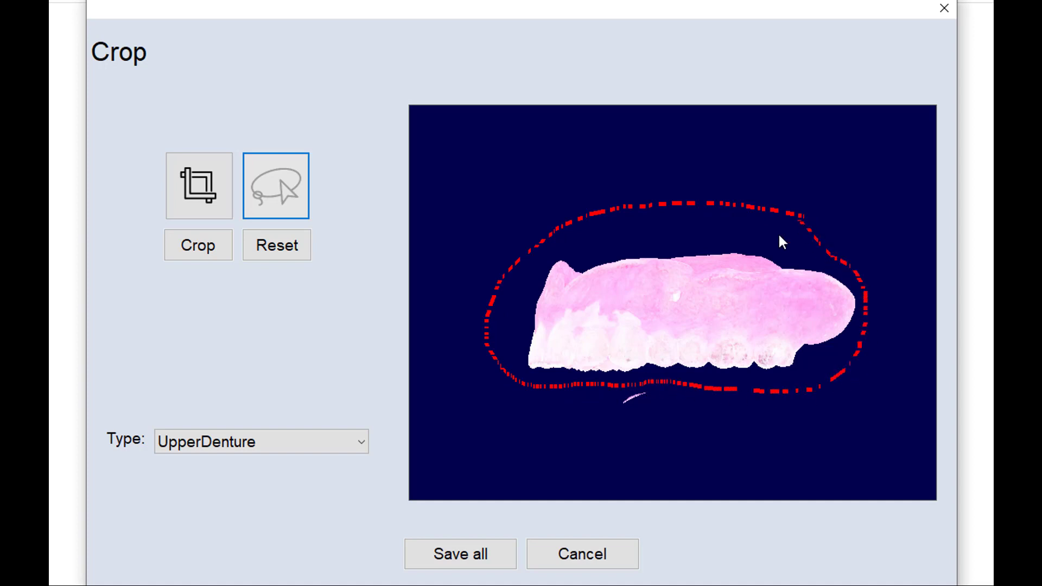
pyautogui.click(214, 246)
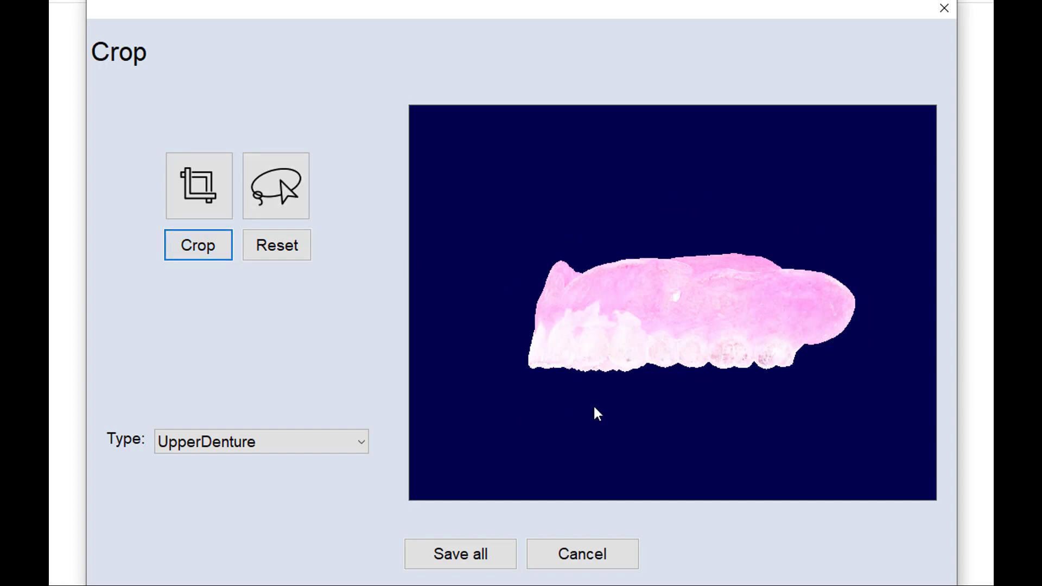
# Inspect the cropped denture model and save it with Save all.
pyautogui.moveTo(594, 408); pyautogui.dragTo(608, 362)
pyautogui.moveTo(622, 401); pyautogui.dragTo(693, 293)
pyautogui.click(486, 550)
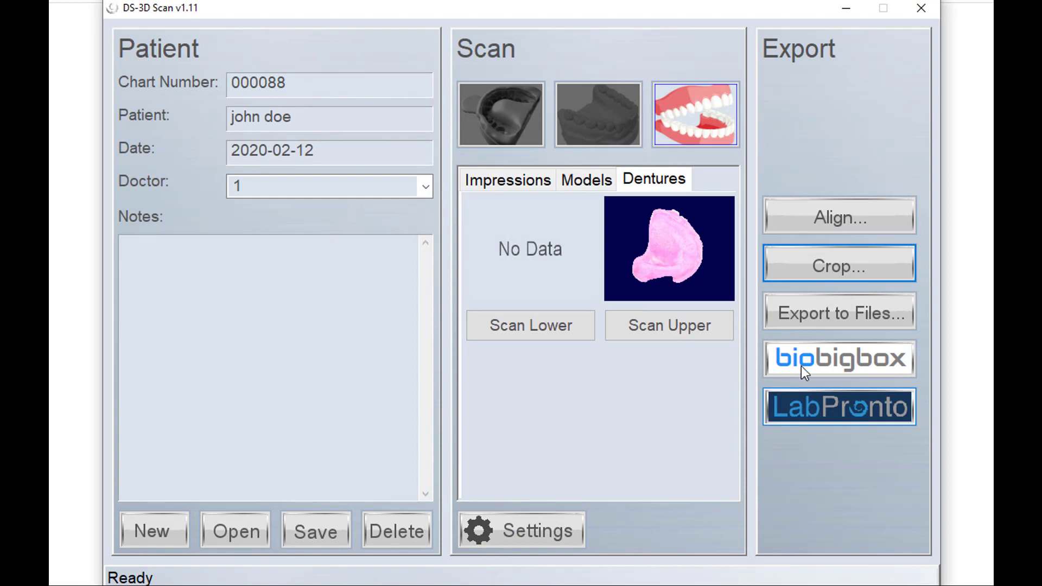
# Export the scans to files and pick UpperDenture.stl in the patient's scan folder.
pyautogui.click(848, 315)
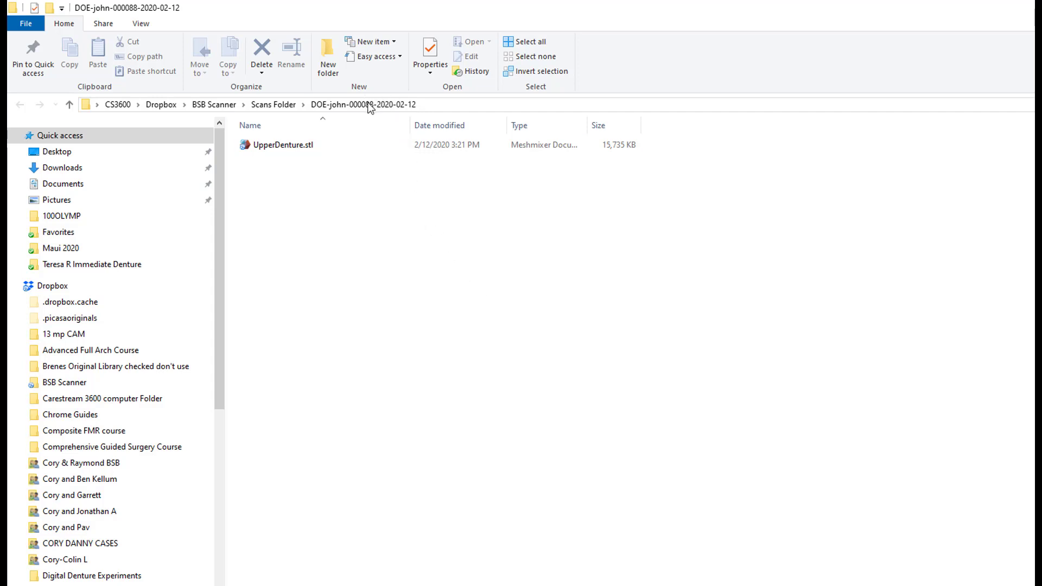
pyautogui.click(295, 145)
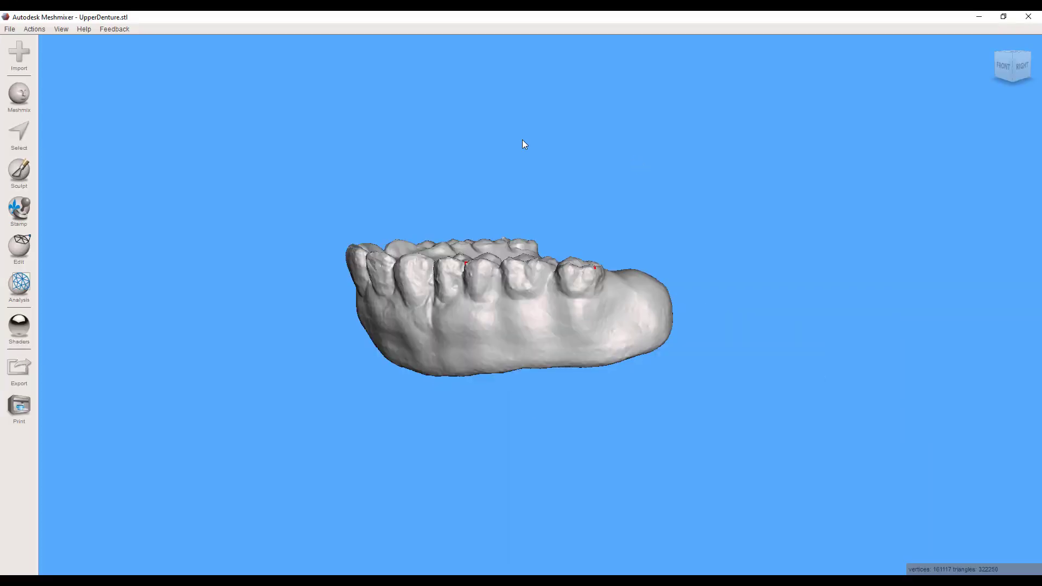
# Orbit UpperDenture.stl to view its underside, front teeth, palate and an oblique angle.
pyautogui.moveTo(525, 144); pyautogui.dragTo(597, 478, button='right')
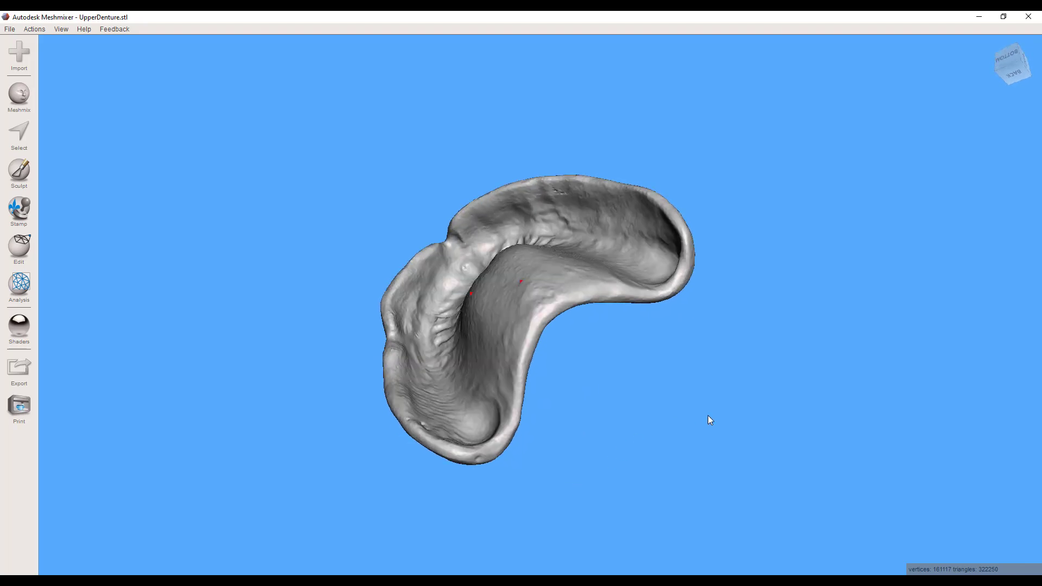
pyautogui.moveTo(708, 419); pyautogui.dragTo(703, 517, button='right')
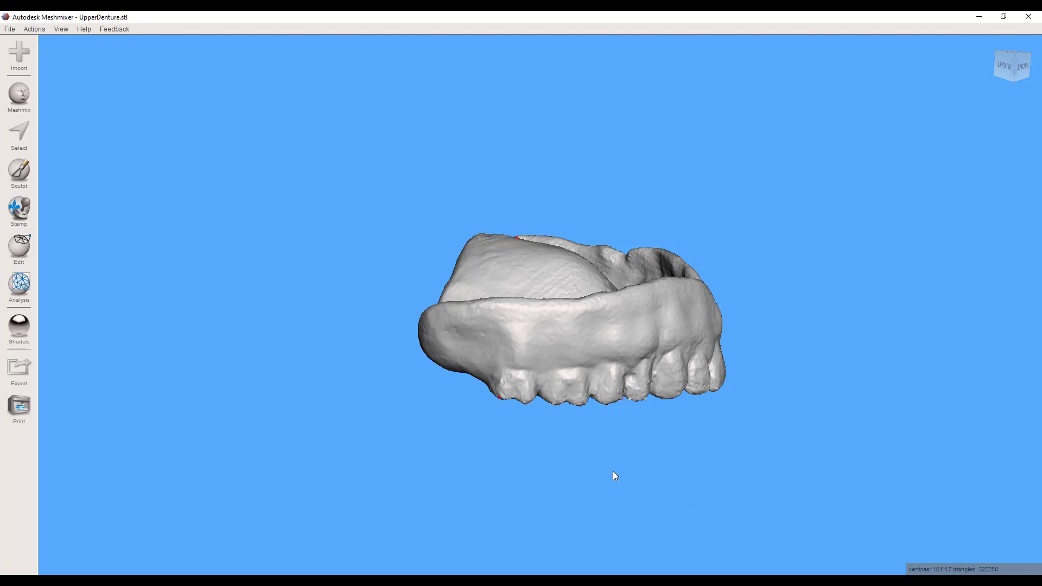
pyautogui.moveTo(614, 473); pyautogui.dragTo(583, 378, button='right')
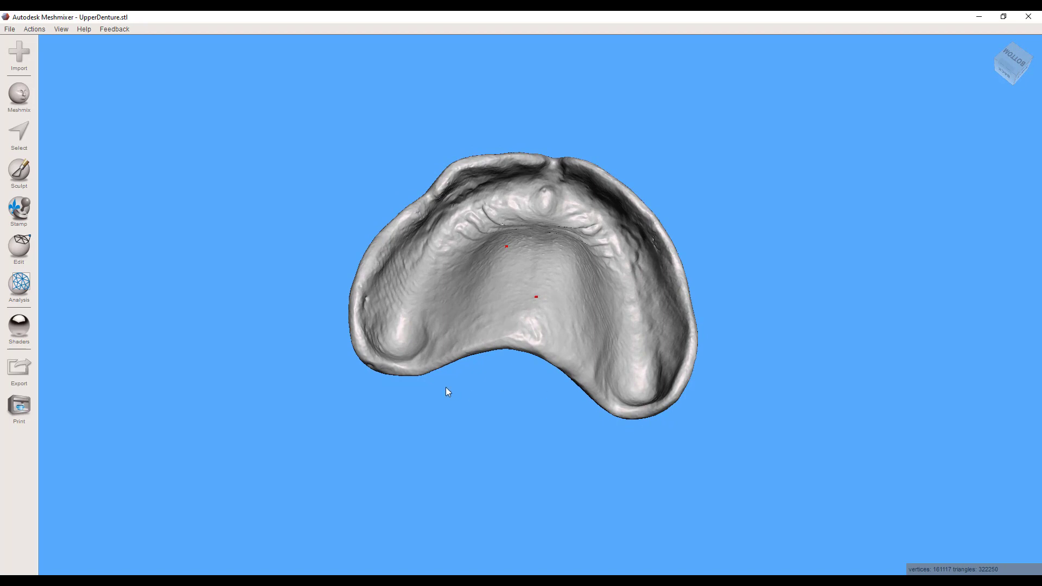
pyautogui.moveTo(446, 391); pyautogui.dragTo(574, 367, button='right')
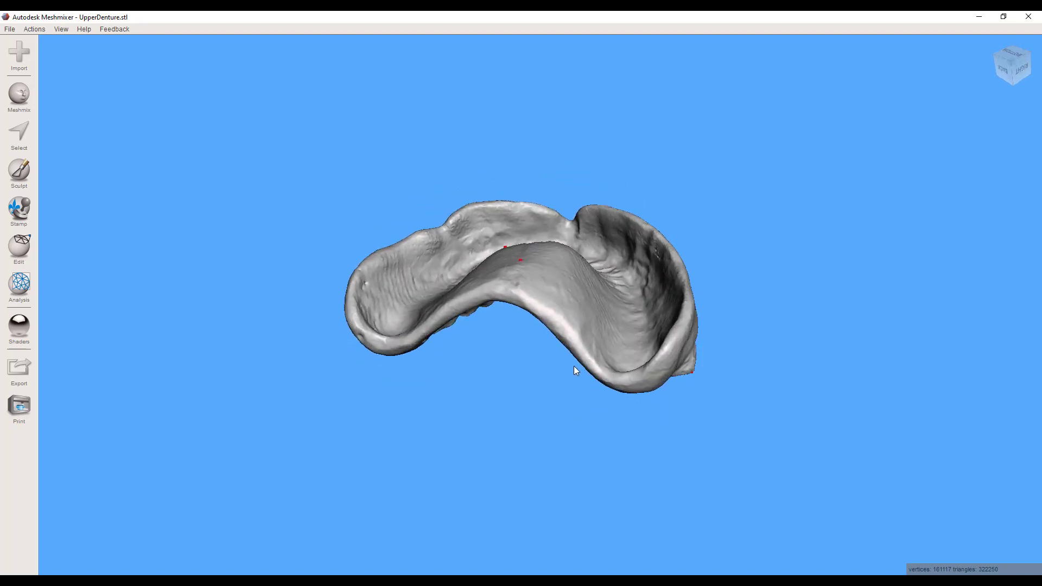